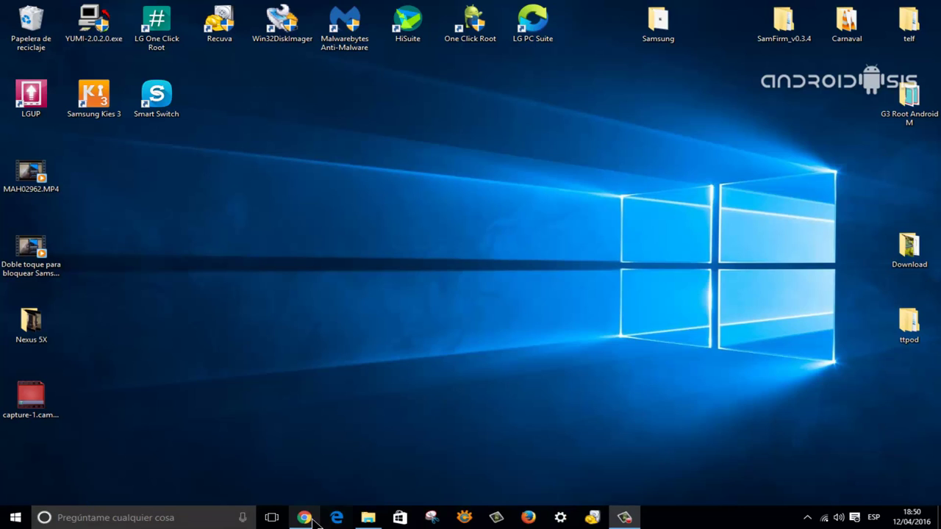
Step: Look over the Androidsis article on downloading the latest official Samsung firmware in Chrome, and minimize the browser
left_click(306, 518)
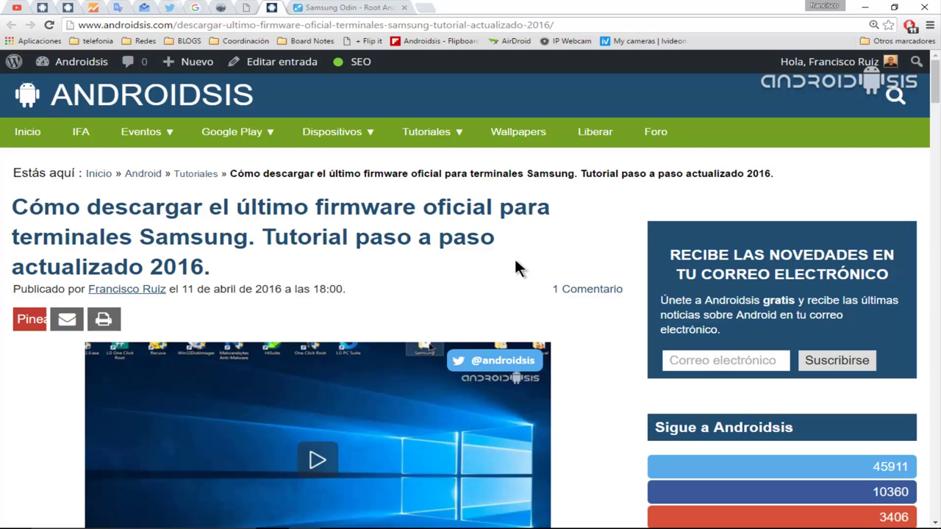
scroll(515, 261, "down", 10)
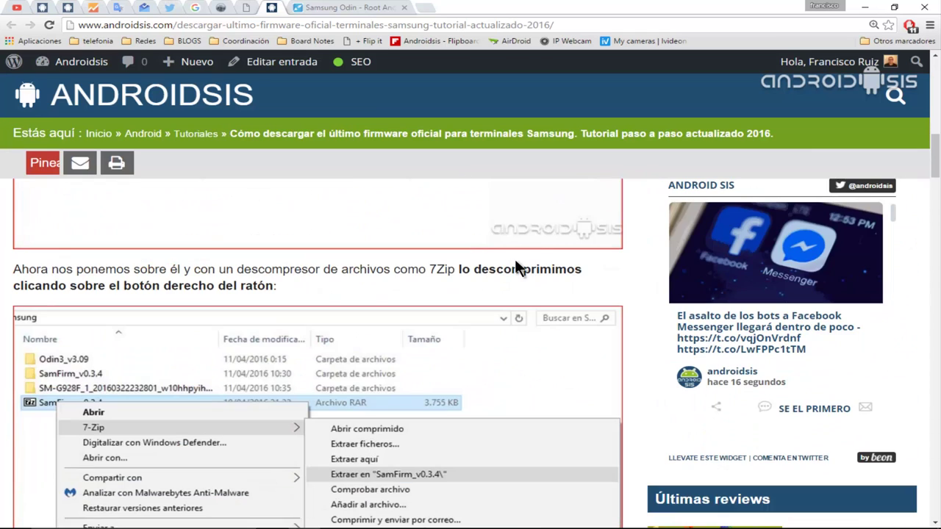
scroll(514, 258, "down", 5)
scroll(514, 259, "up", 10)
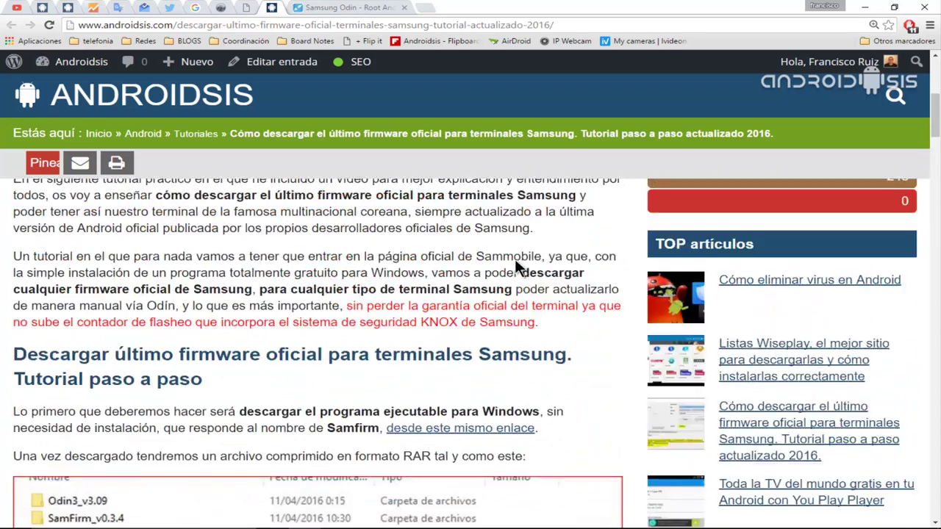
scroll(517, 267, "up", 5)
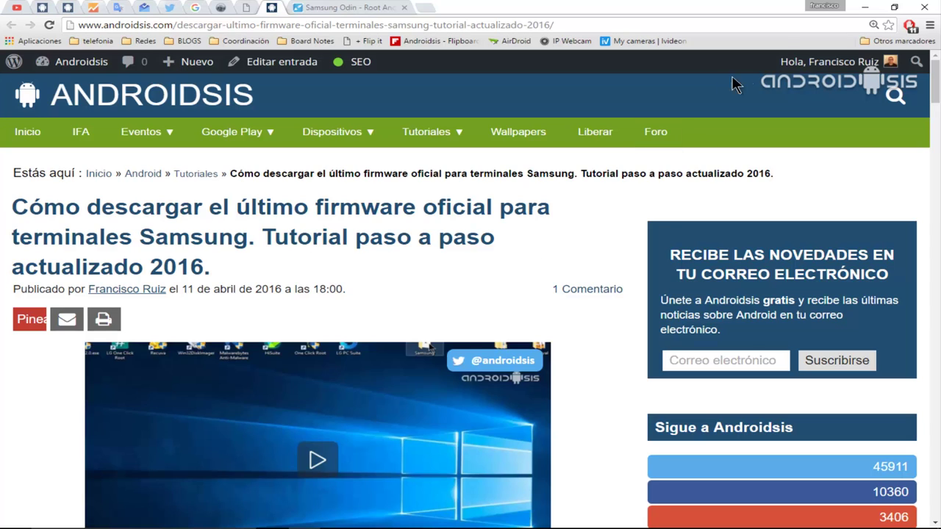
left_click(864, 8)
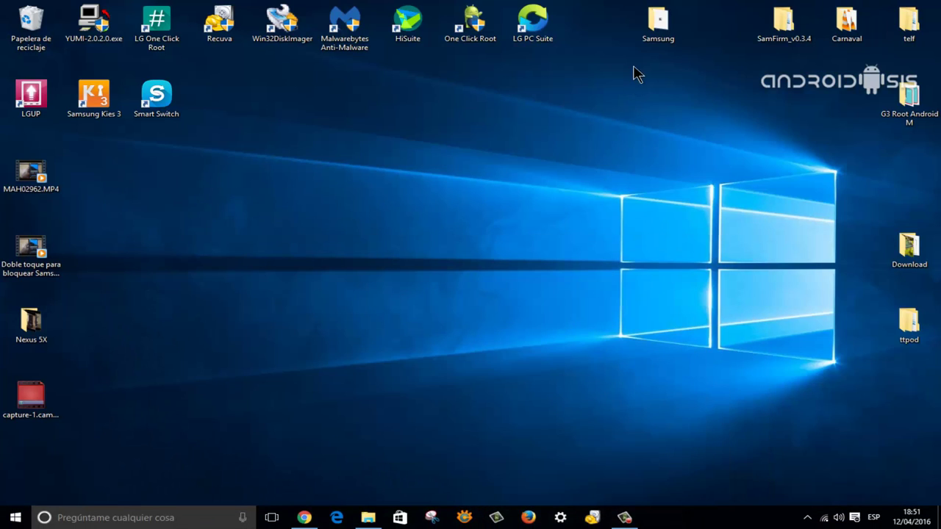
Step: Run Odin3 v3.10.7.exe as administrator from the Odin3_v3.10.7 folder inside the desktop's Samsung folder, and close the folder window
double_click(657, 25)
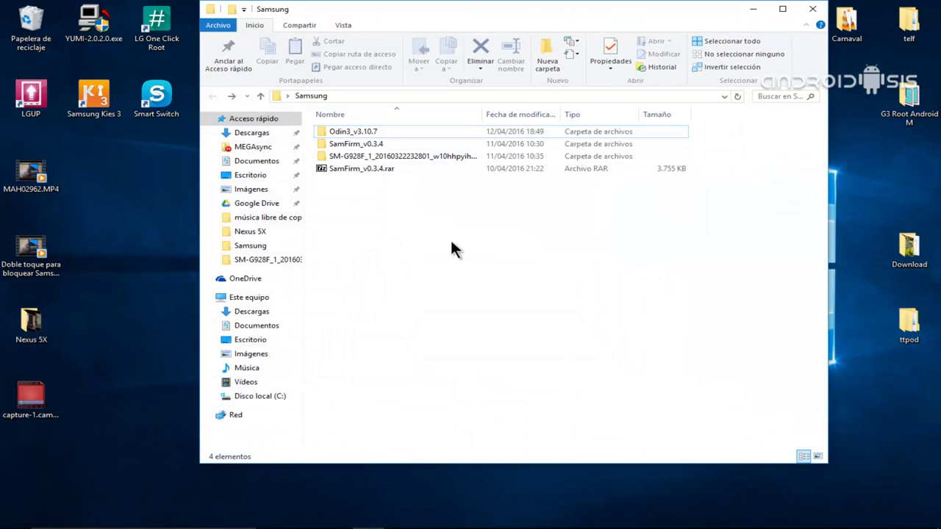
double_click(355, 132)
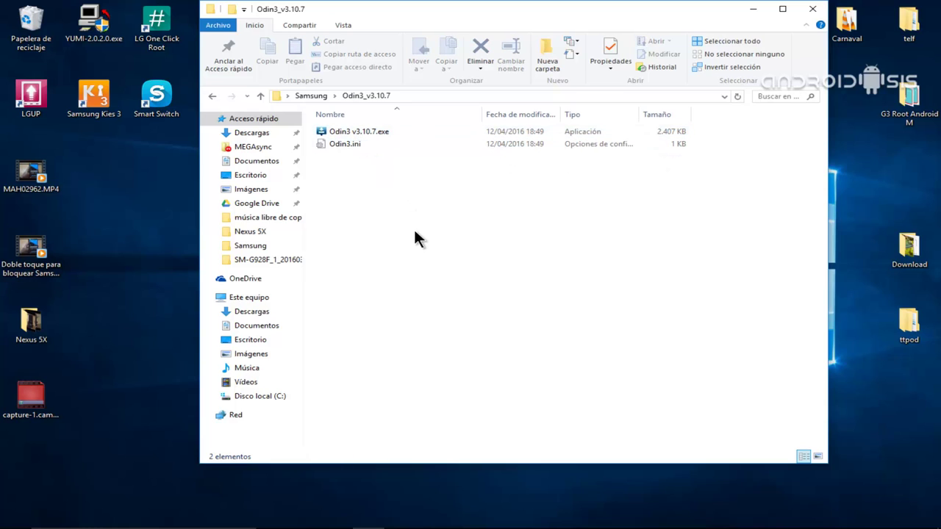
double_click(358, 129)
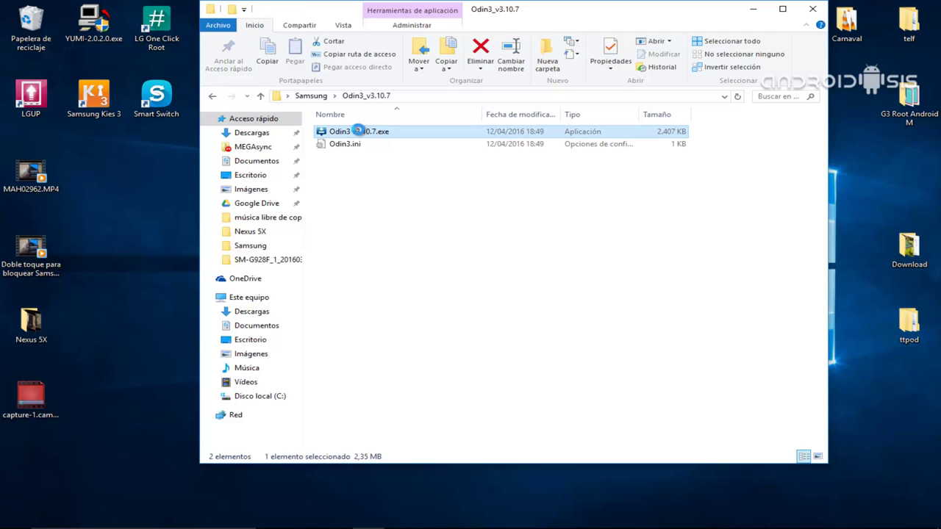
right_click(358, 131)
left_click(410, 151)
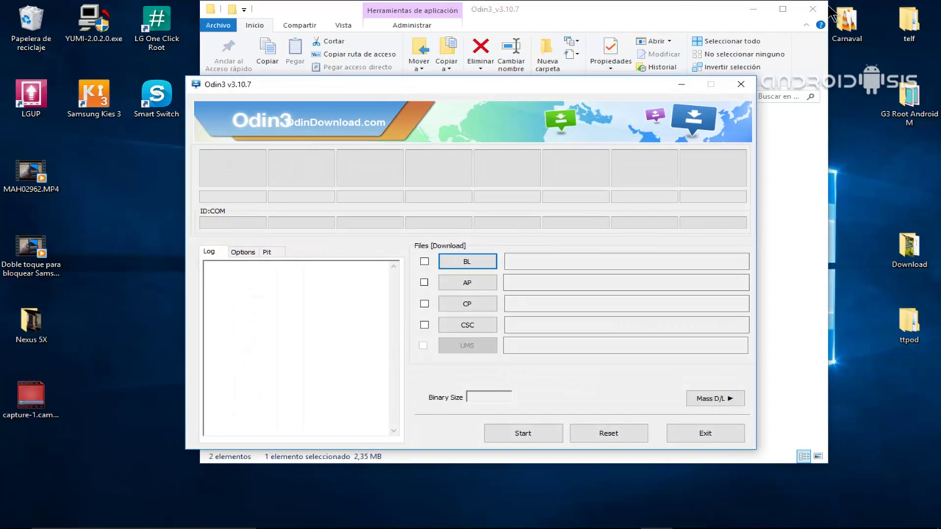
left_click(813, 9)
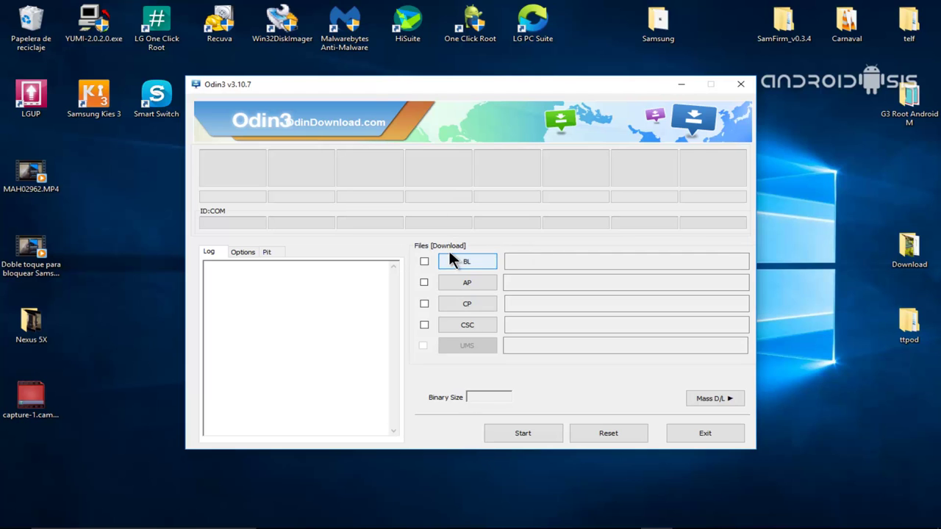
Step: Inspect the BL file chooser and the Pit settings without loading any file
left_click(474, 259)
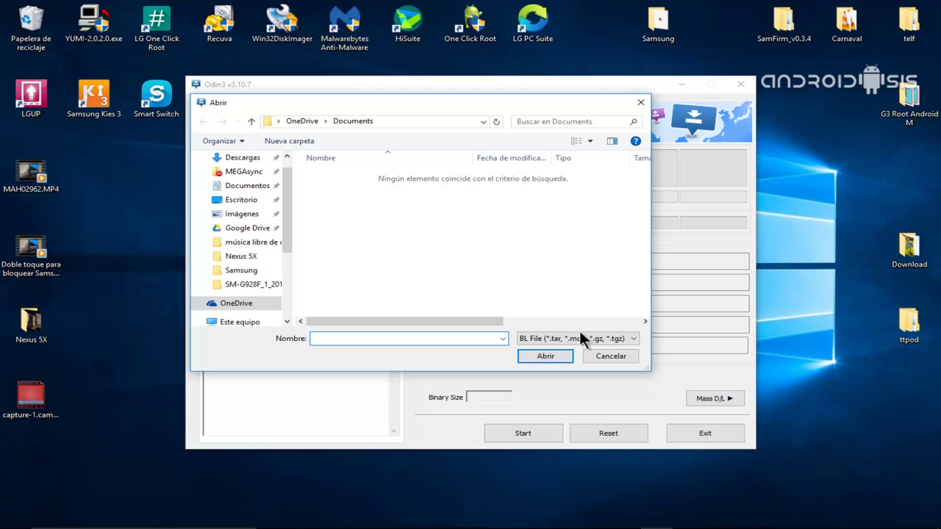
left_click(611, 356)
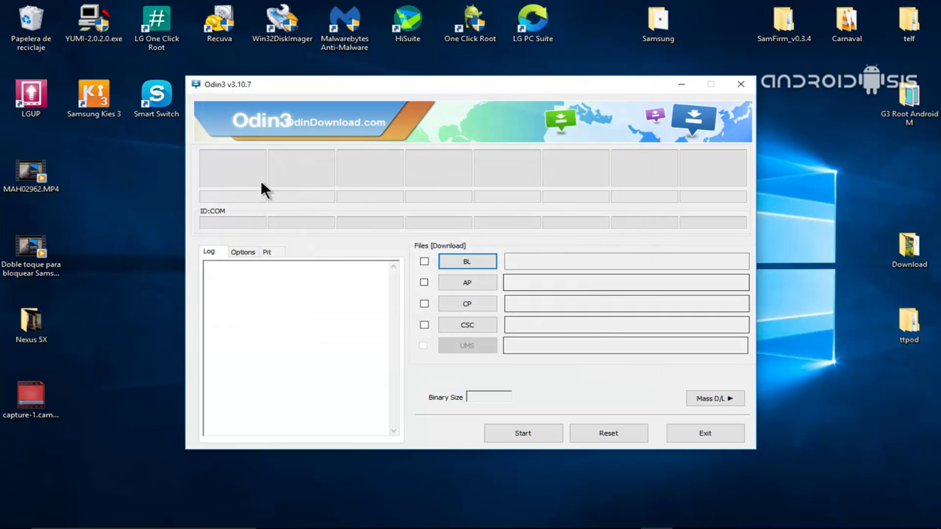
left_click(268, 252)
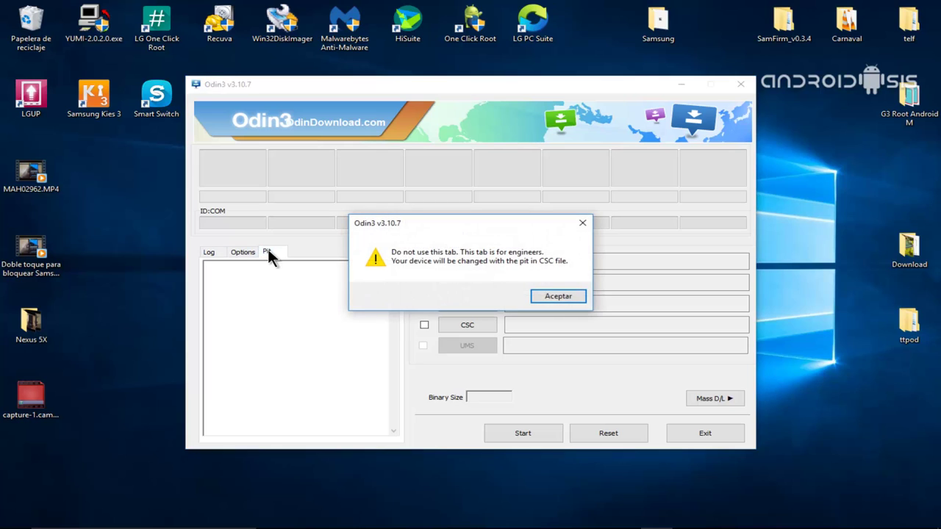
left_click(560, 296)
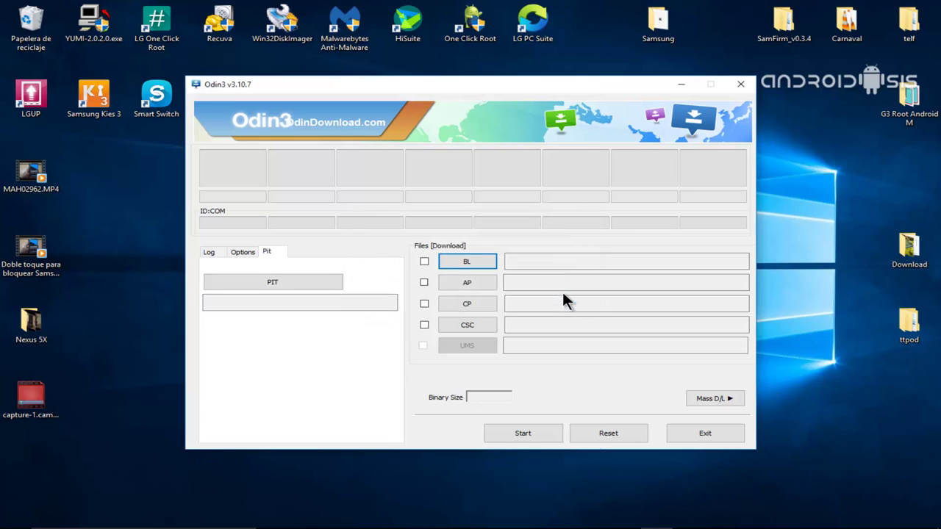
Step: Load the BL_G928FXXS2BPC1 file as BL from the SM-G928F firmware folder inside the desktop's Samsung folder
left_click(478, 257)
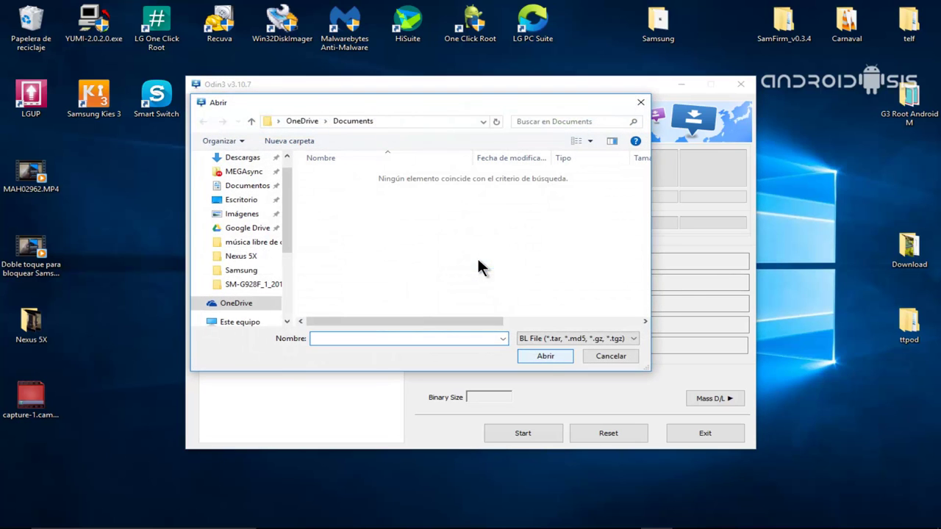
left_click(250, 204)
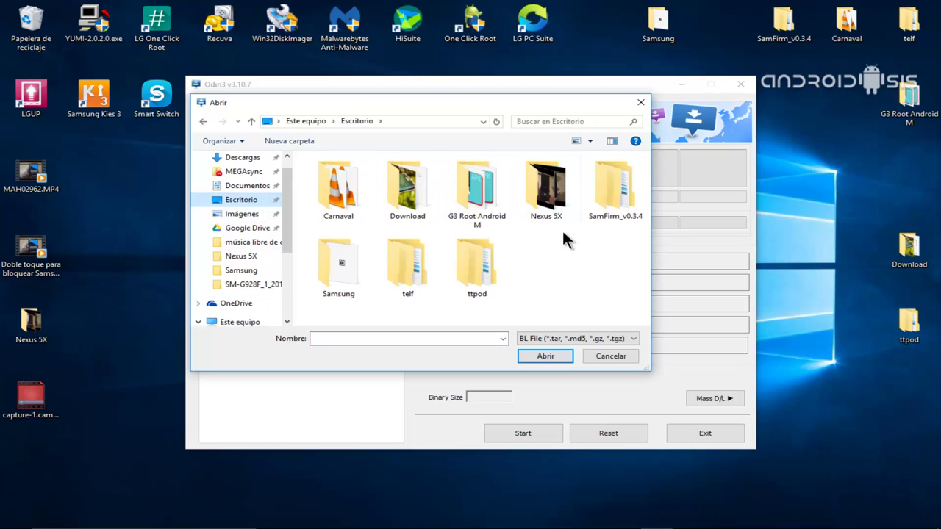
double_click(329, 262)
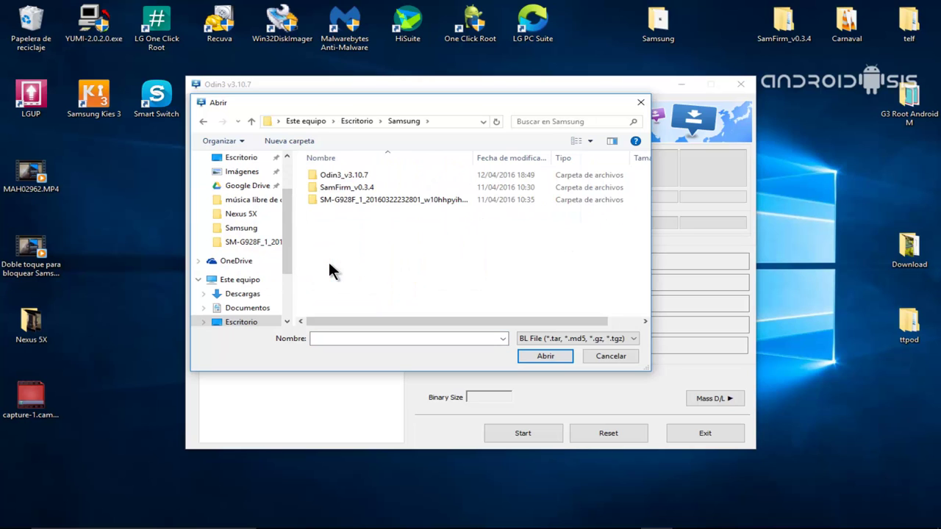
double_click(344, 198)
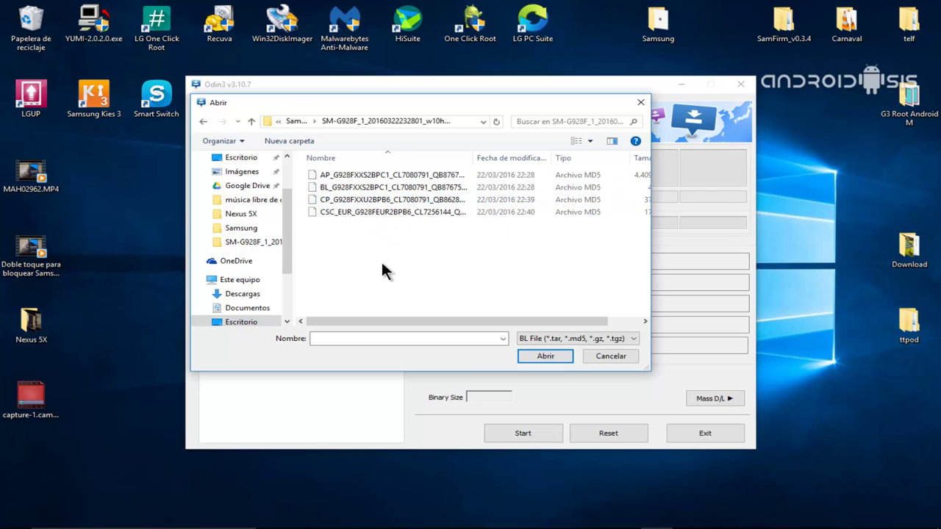
left_click_drag(520, 107, 550, 133)
double_click(455, 213)
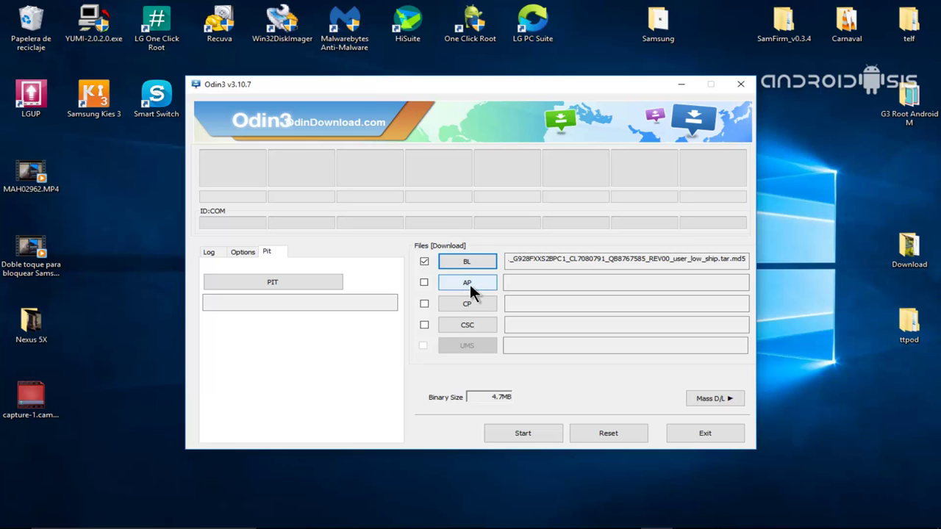
Step: Load the AP_G928FXXS2BPC1 file as AP and the CP_G928FXXU2BPB6 file as CP from the same firmware folder
left_click(470, 285)
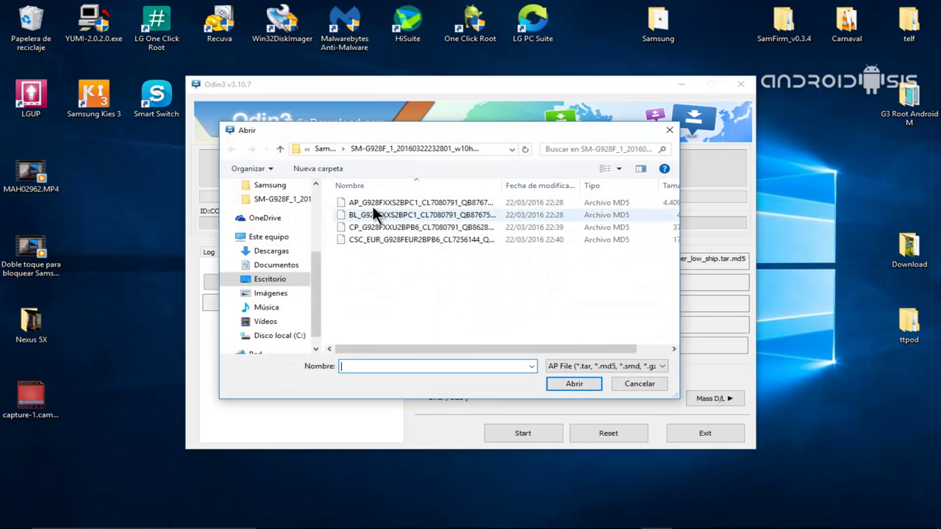
double_click(372, 201)
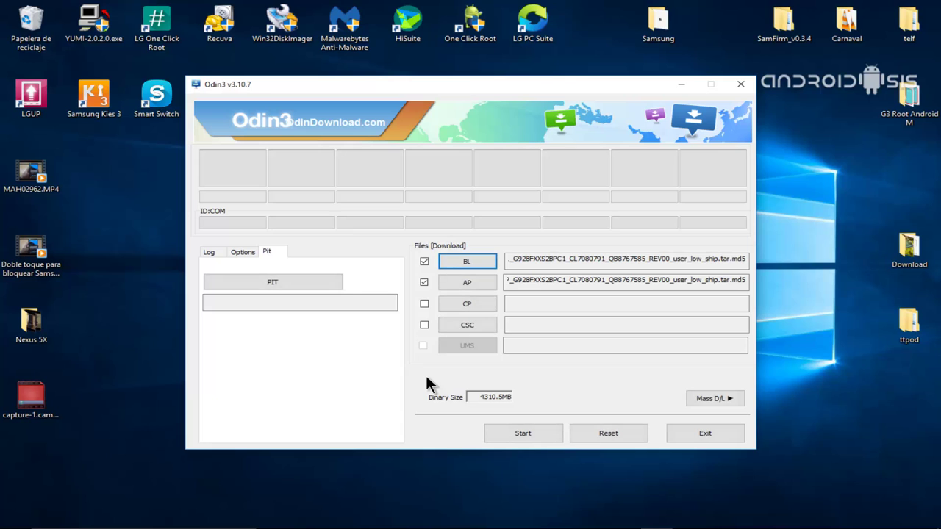
left_click(472, 300)
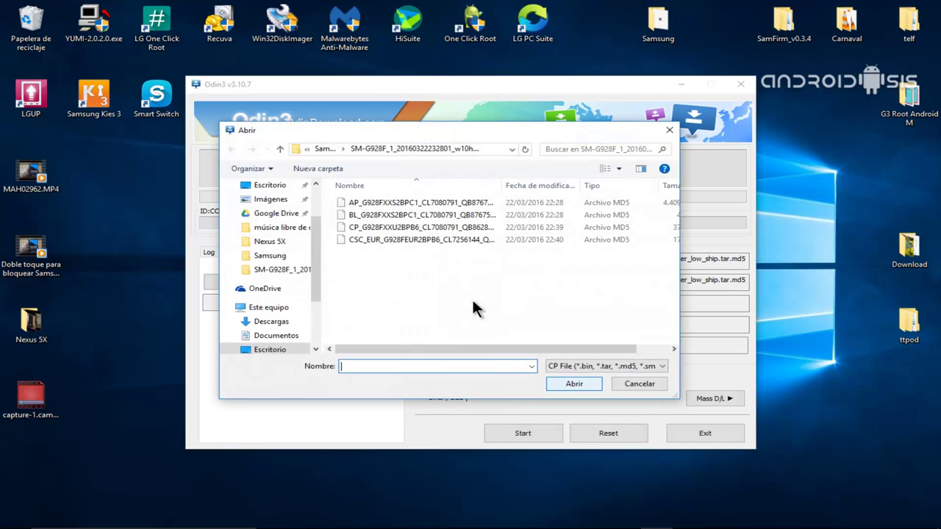
double_click(403, 227)
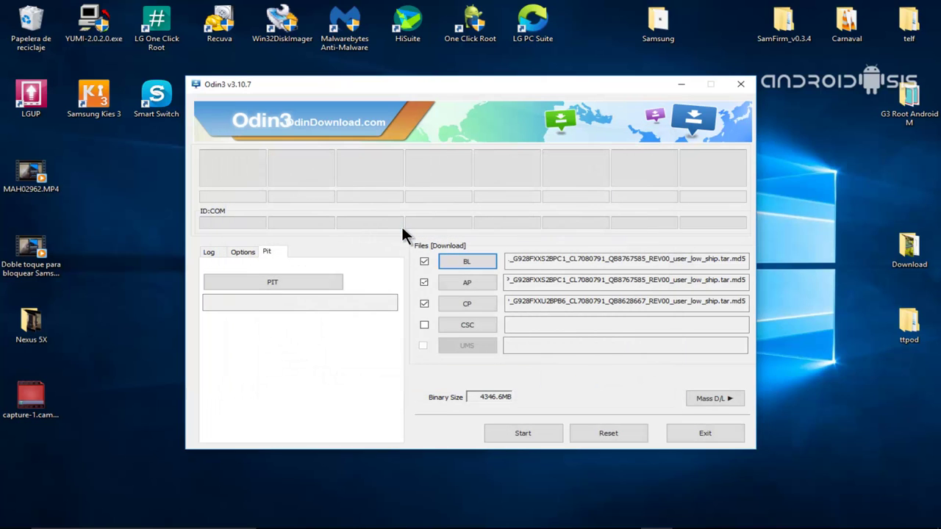
Step: Load the CSC_EUR_G928FEUR2BPB6 file as CSC from the same firmware folder
left_click(479, 324)
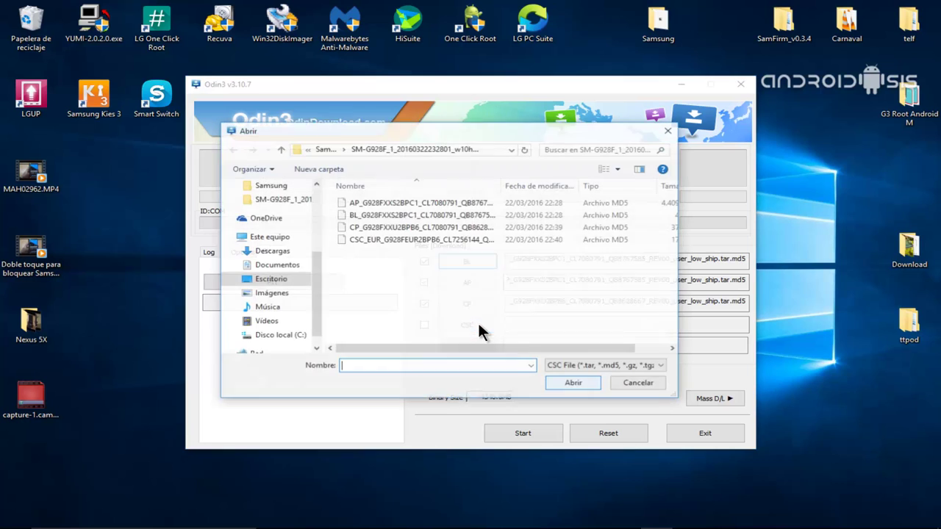
left_click(372, 240)
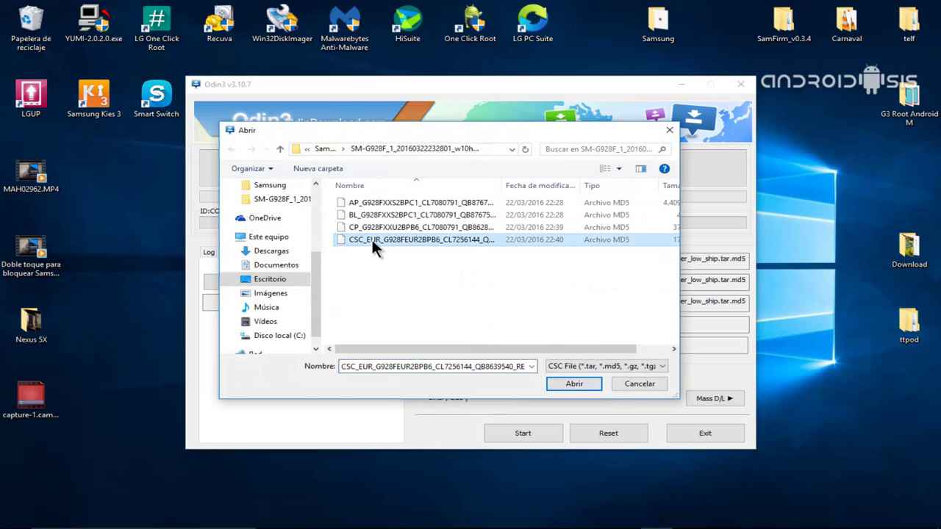
left_click(586, 381)
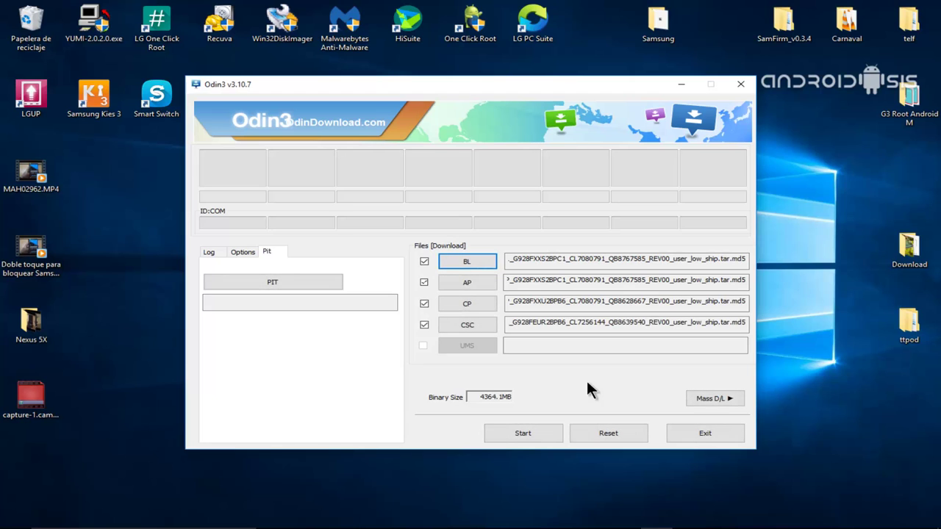
Step: Show the log and start flashing the loaded firmware to the phone connected in download mode
left_click(209, 252)
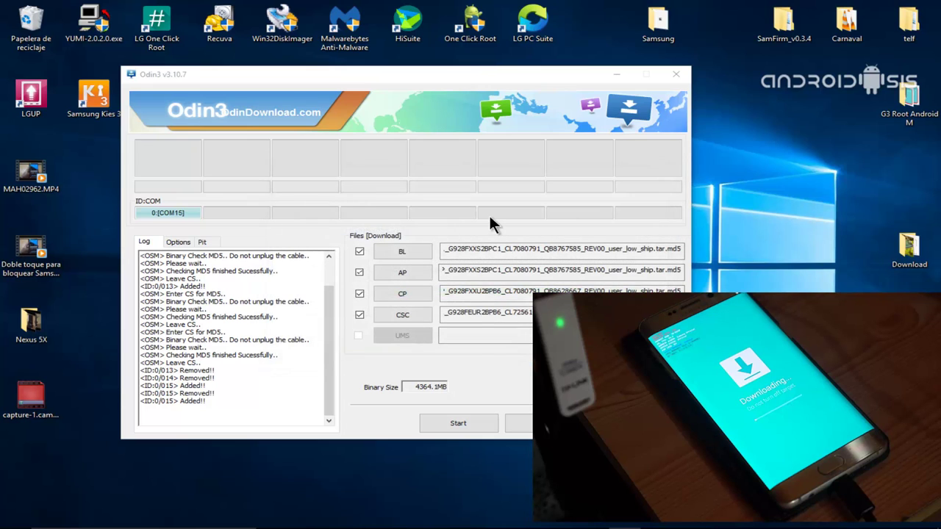
mouse_move(662, 526)
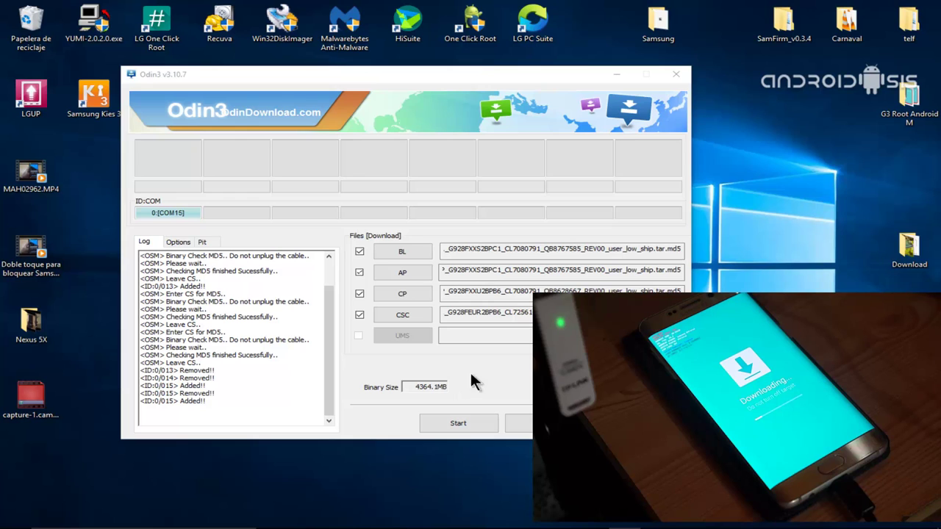
left_click(472, 422)
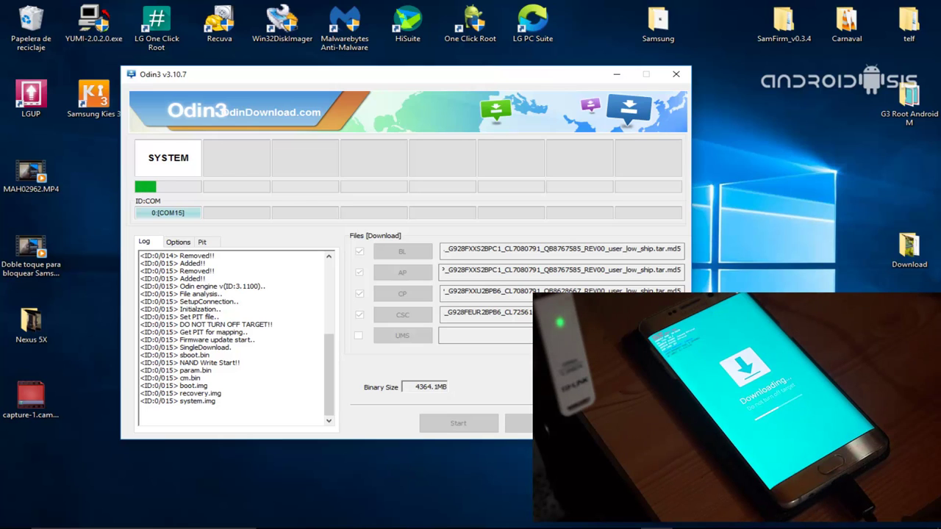
mouse_move(634, 524)
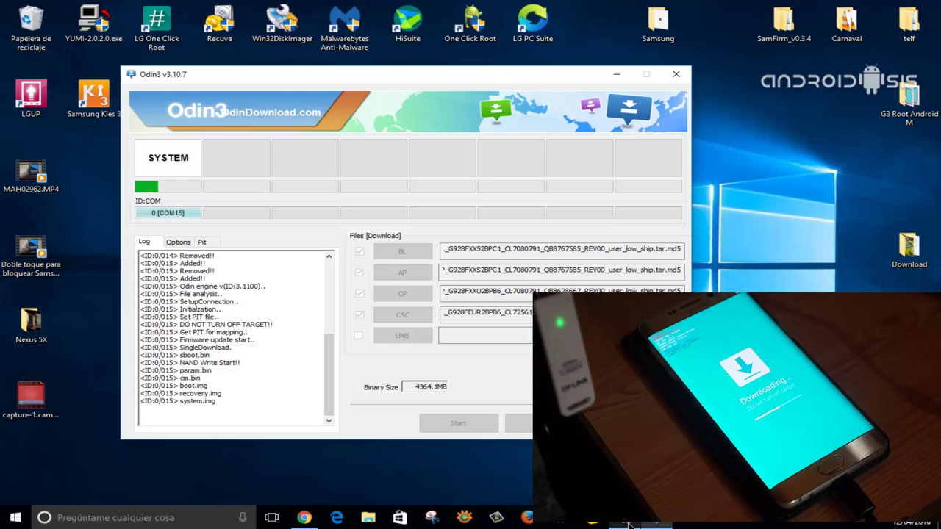
left_click(630, 524)
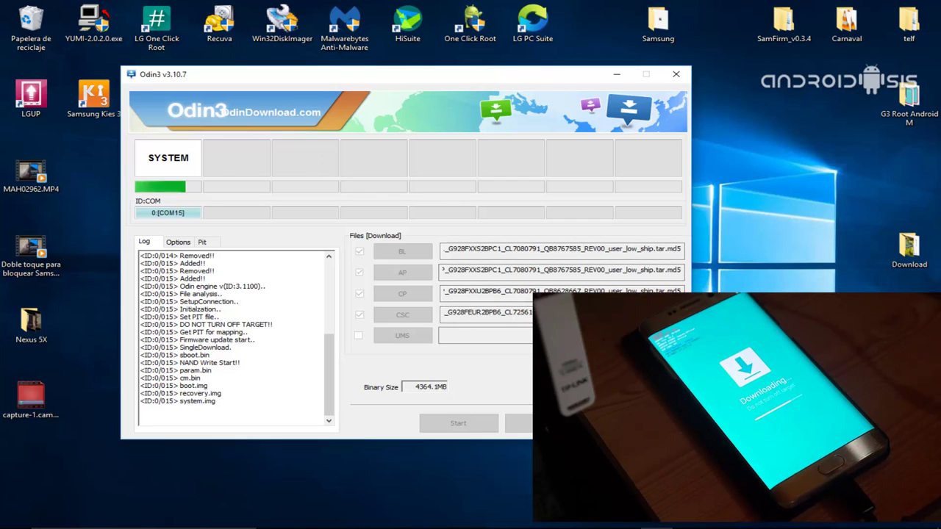
mouse_move(628, 525)
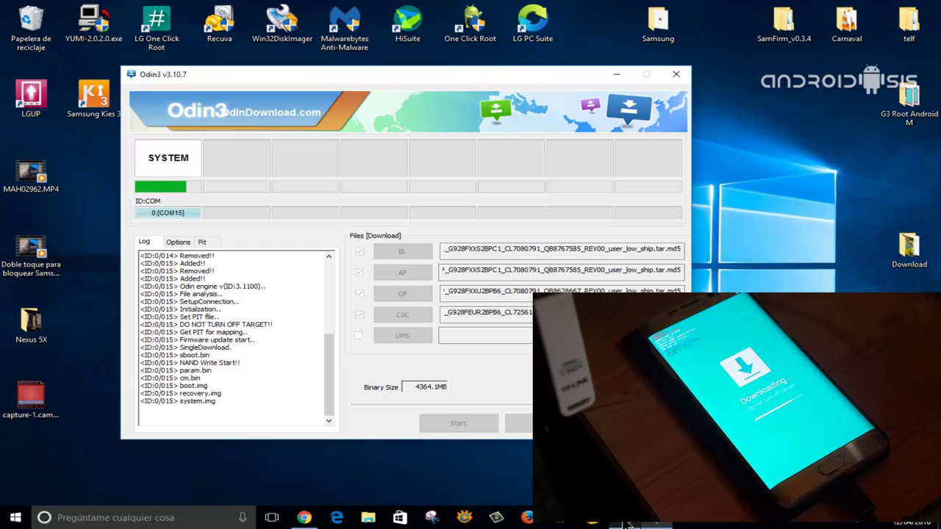
left_click(628, 525)
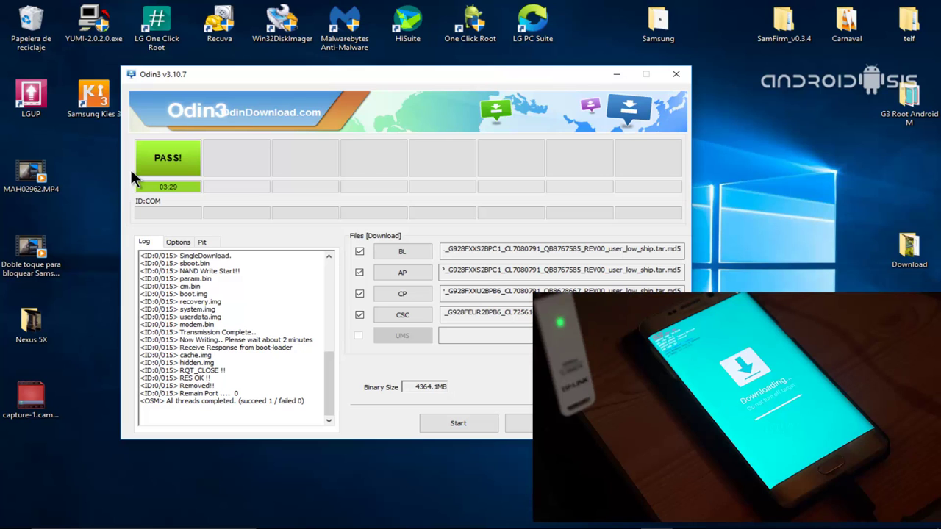
Step: Close Odin3 after the firmware flash has finished
left_click(675, 76)
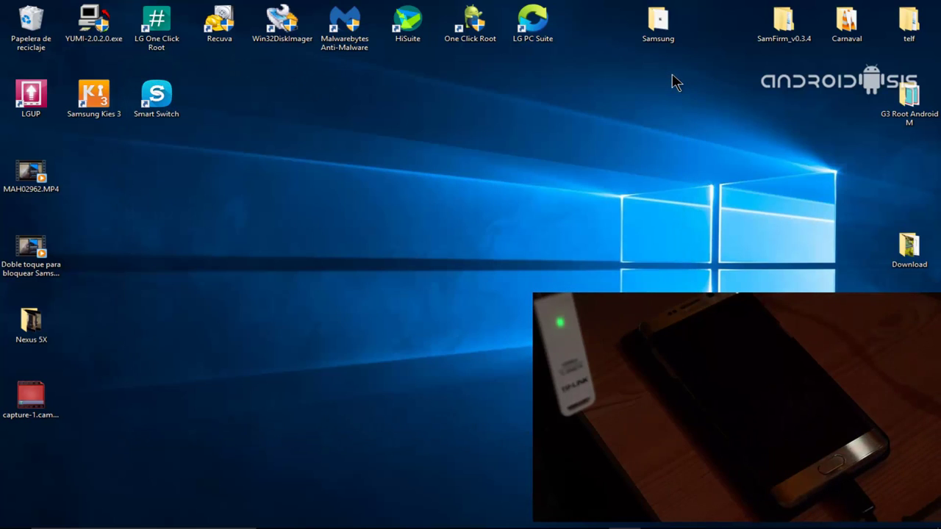